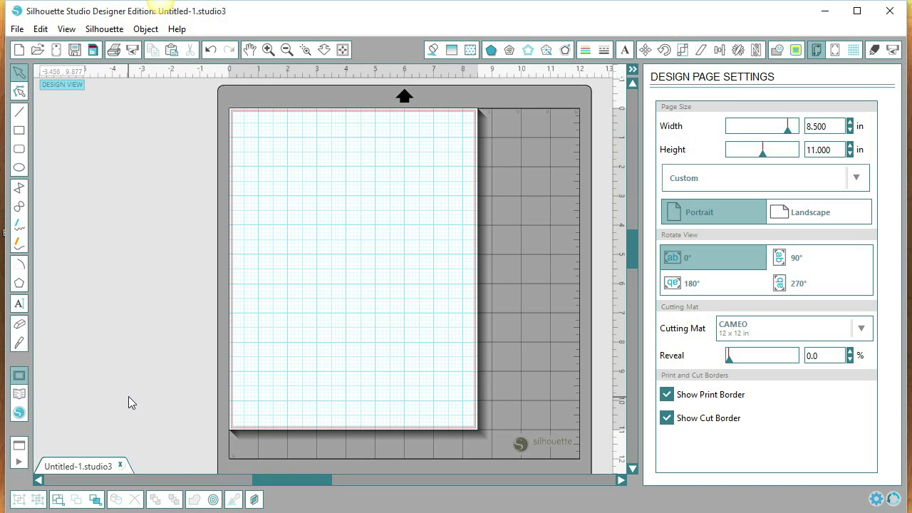
- Open the Washi-All-Over-Planner-Stickers__VintageGlamStudio PDF from the Desktop
click(16, 32)
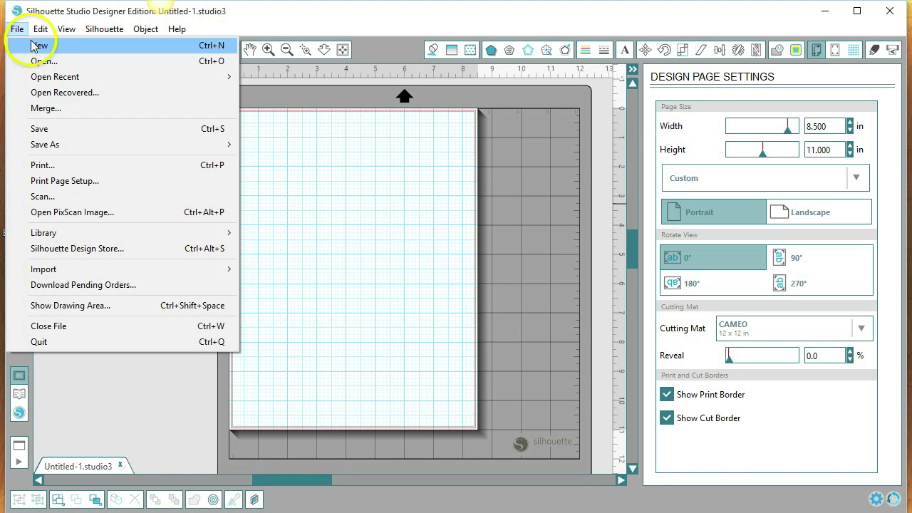
click(29, 61)
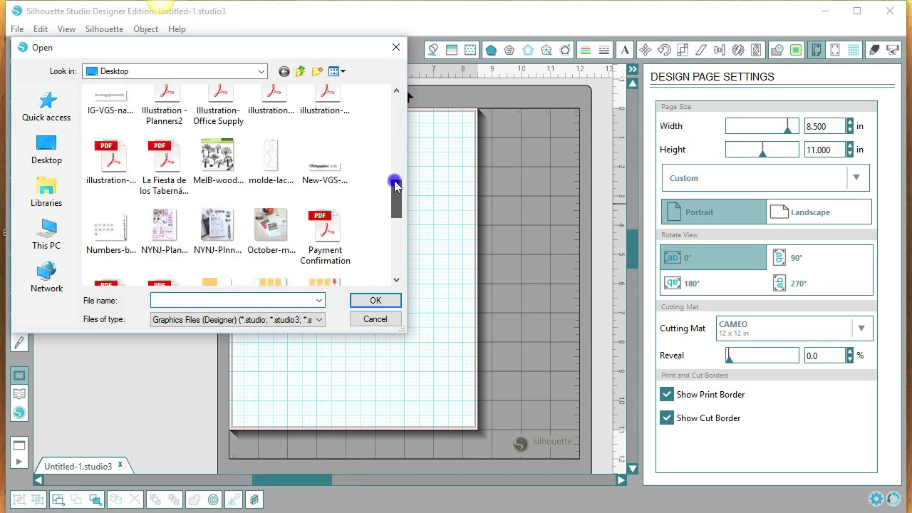
drag(399, 107, 391, 245)
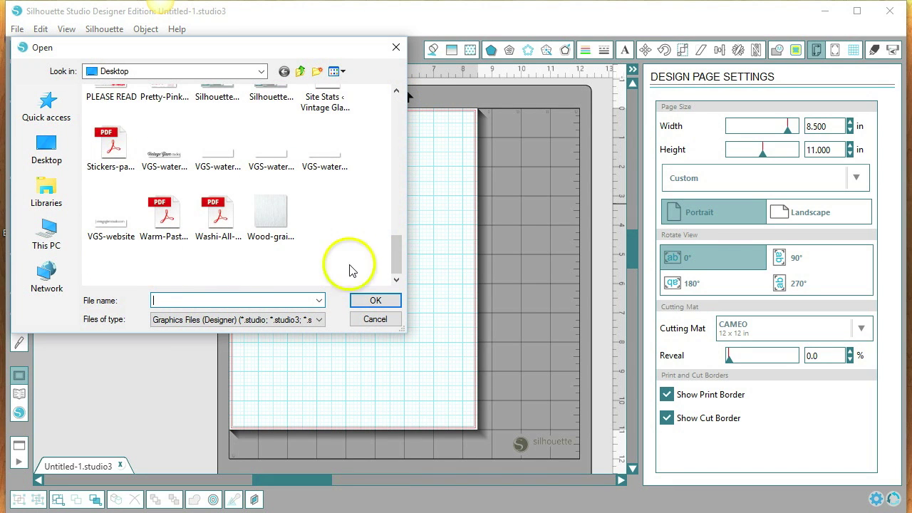
mouse_move(217, 214)
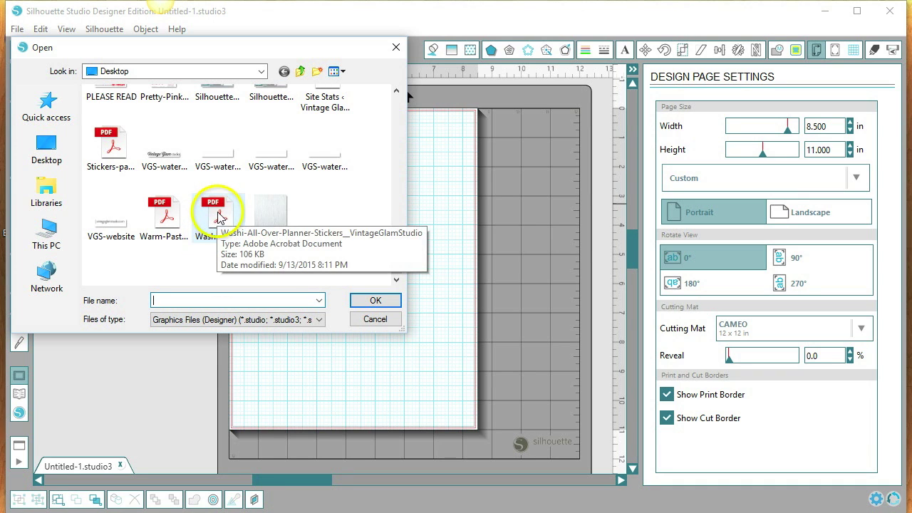
click(219, 218)
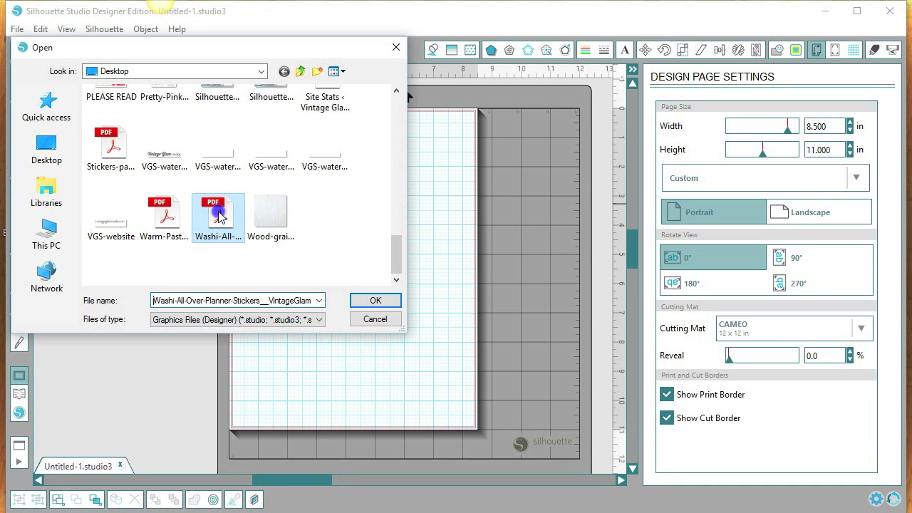
click(372, 305)
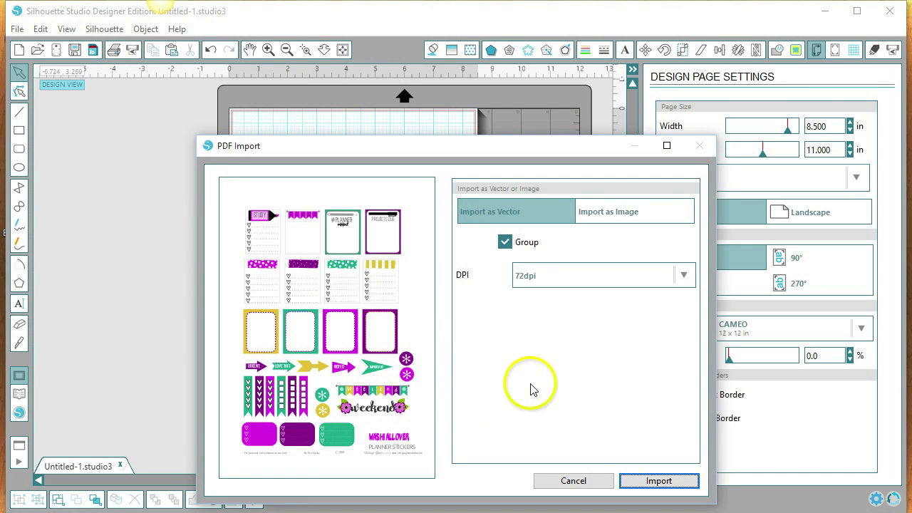
- Import the sticker PDF as an image at 300 dpi onto the letter page
click(646, 215)
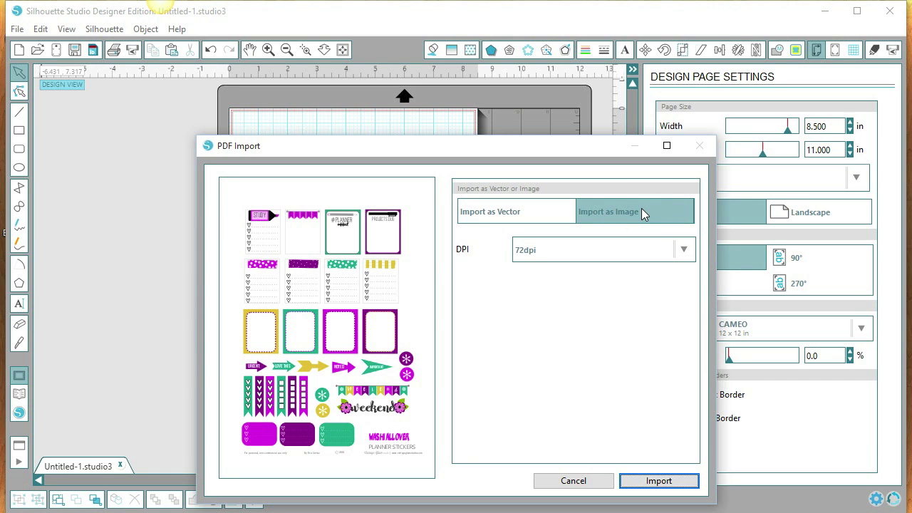
click(683, 250)
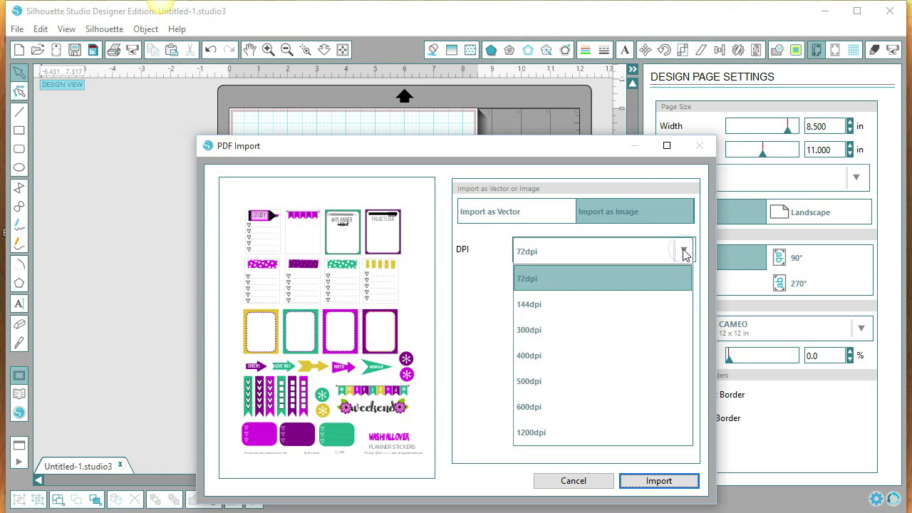
click(604, 335)
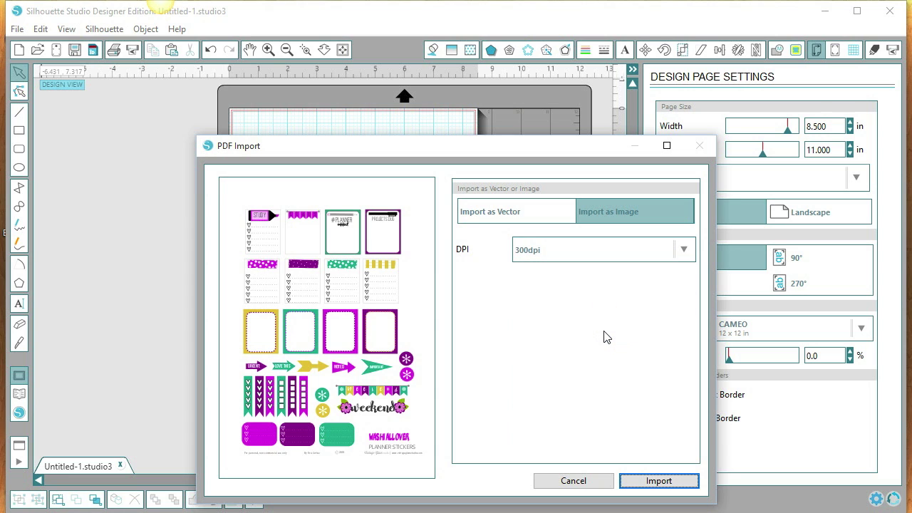
click(659, 481)
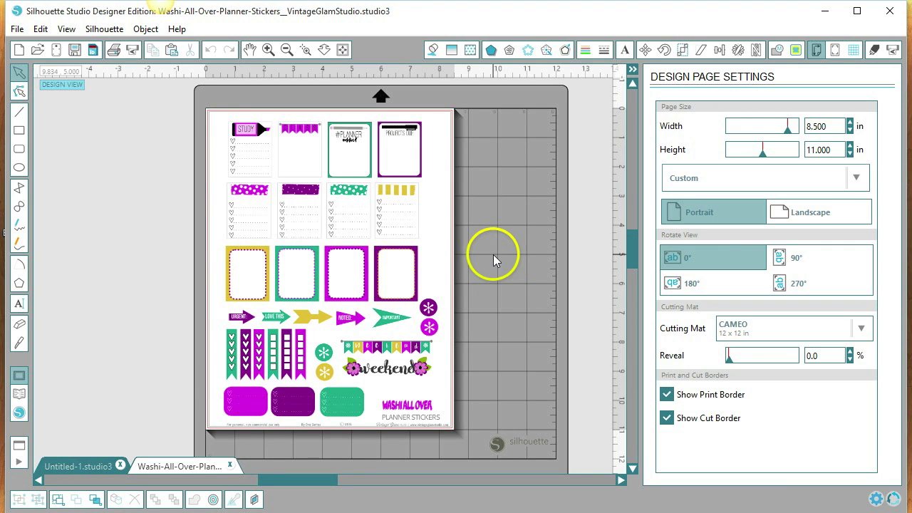
- Enable Type 1 CAMEO portrait registration marks and nudge the sticker sheet slightly
click(837, 50)
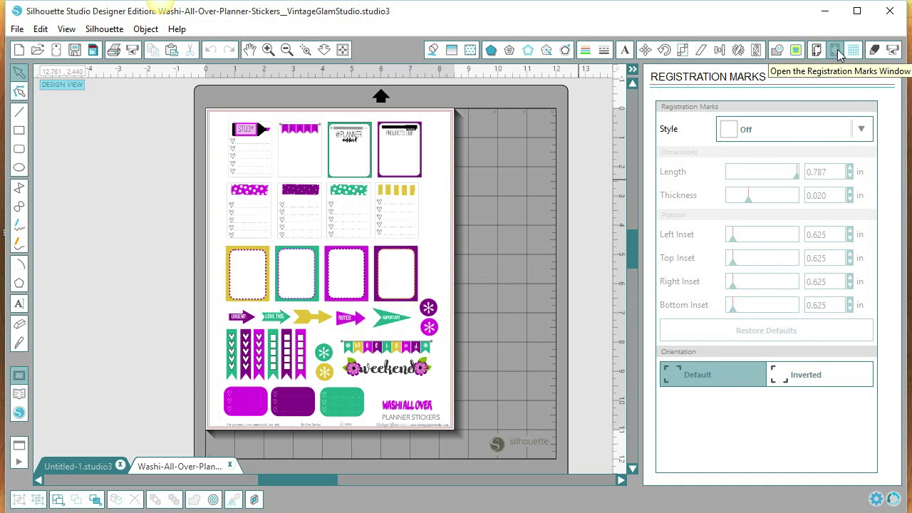
click(863, 132)
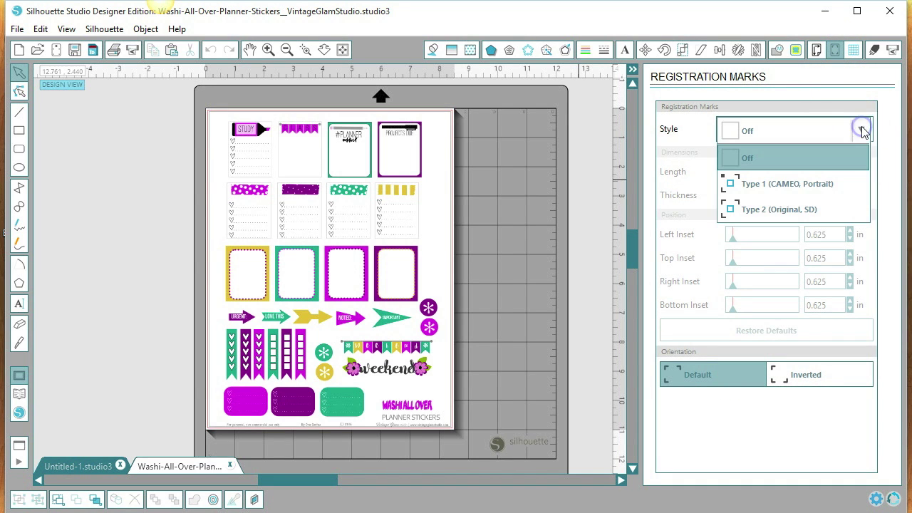
click(840, 183)
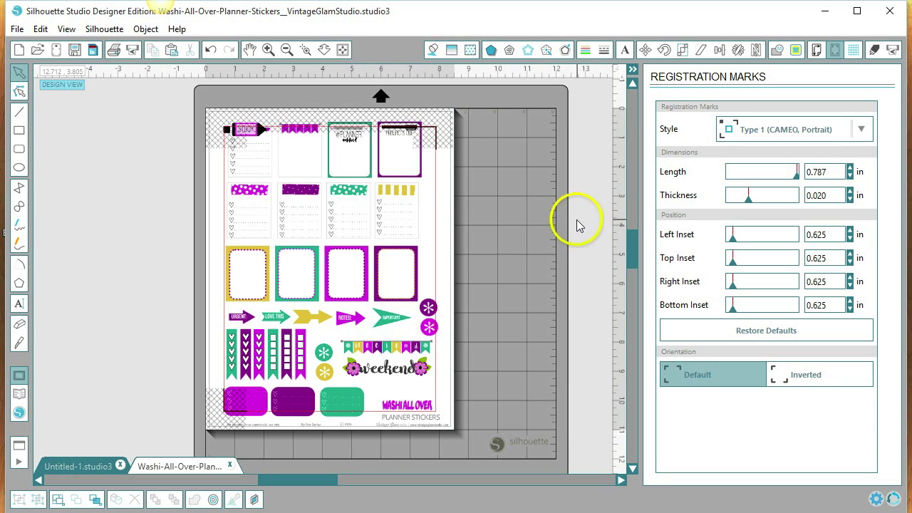
click(396, 155)
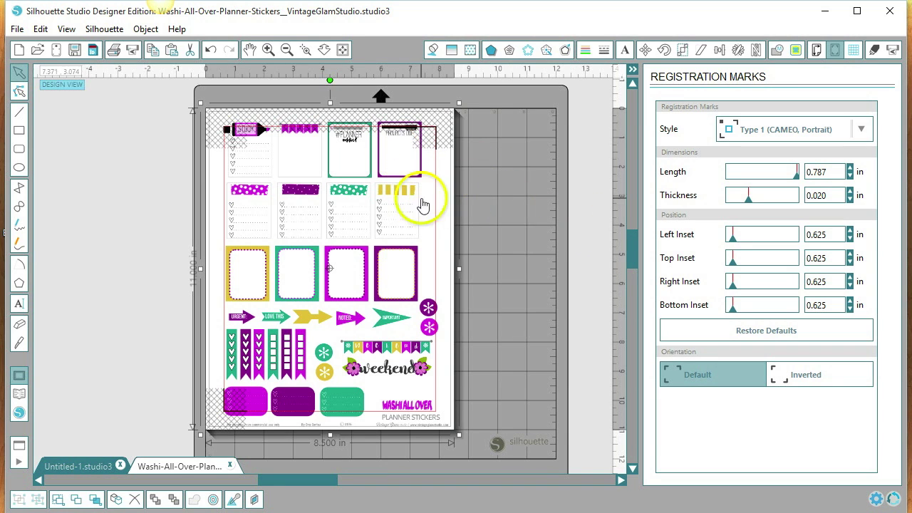
drag(404, 174, 409, 184)
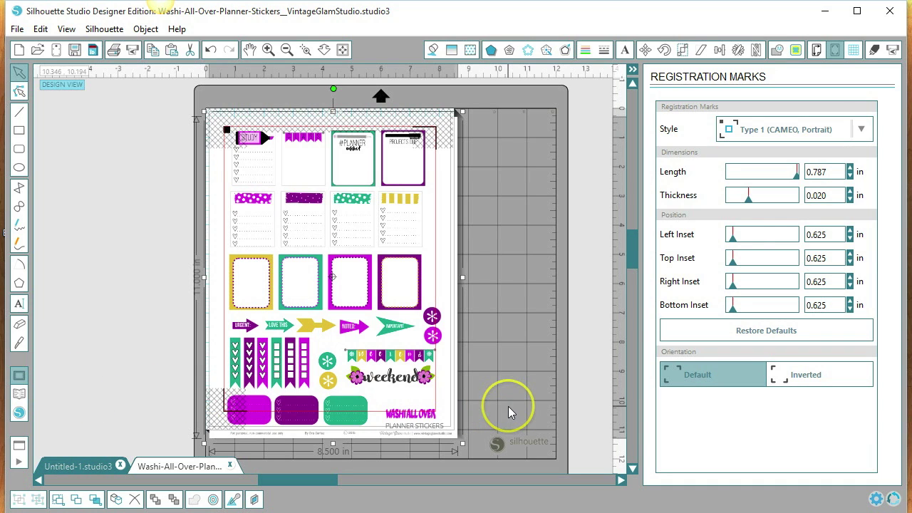
- Knife-cut the bottom row of washi strips and title off and move it left off the page
click(18, 344)
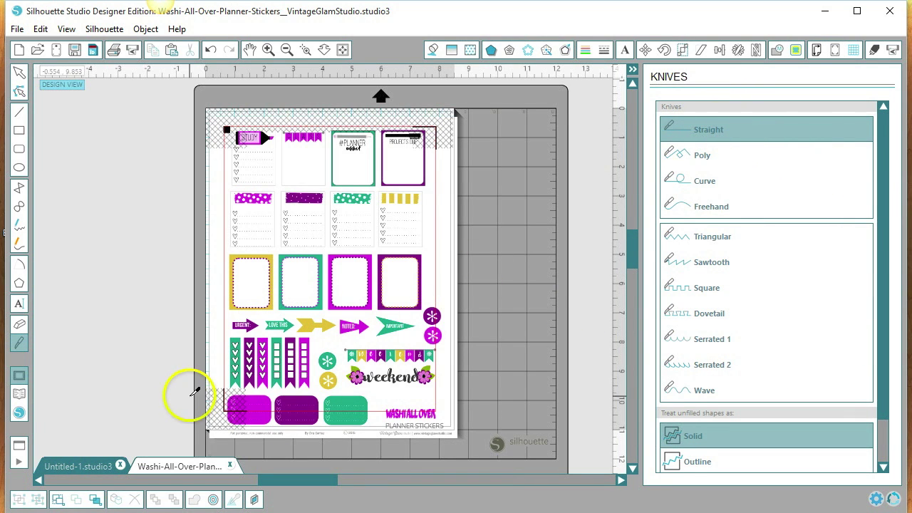
drag(181, 391, 532, 394)
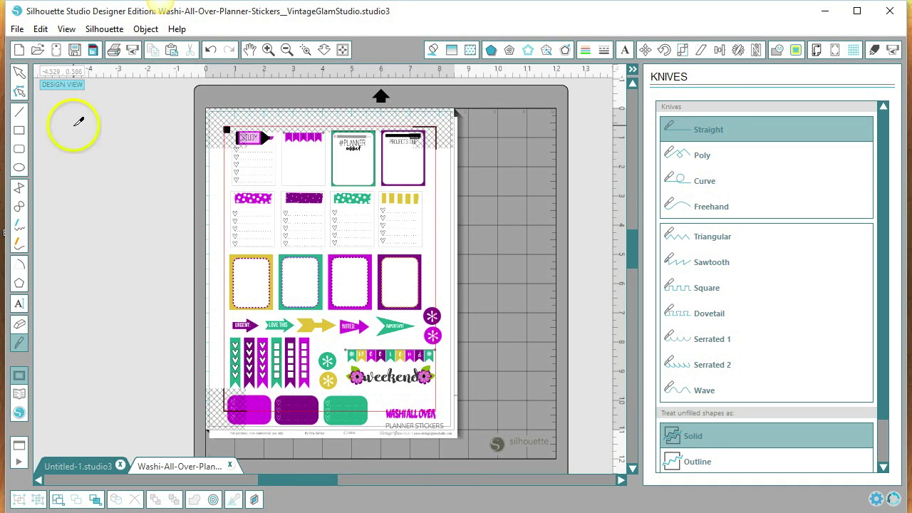
click(20, 73)
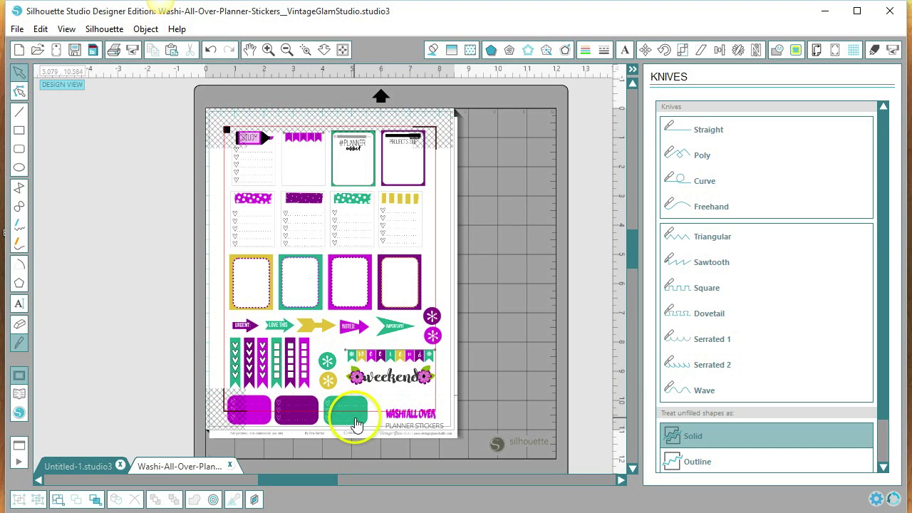
mouse_move(393, 419)
mouse_down()
mouse_move(91, 369)
mouse_move(94, 358)
mouse_up()
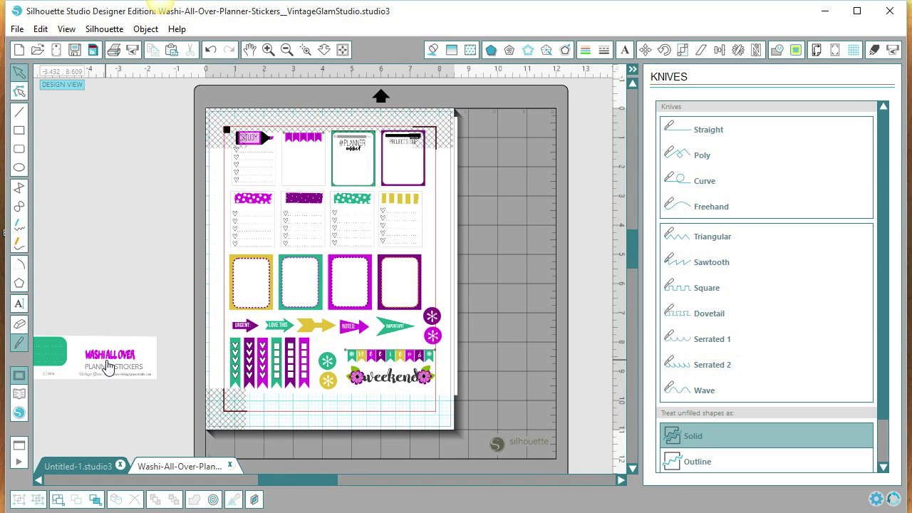
click(110, 356)
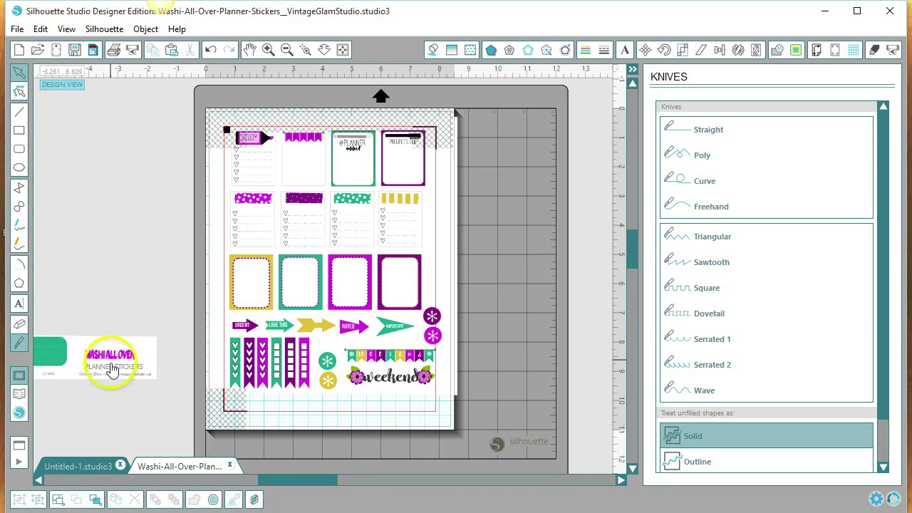
click(114, 373)
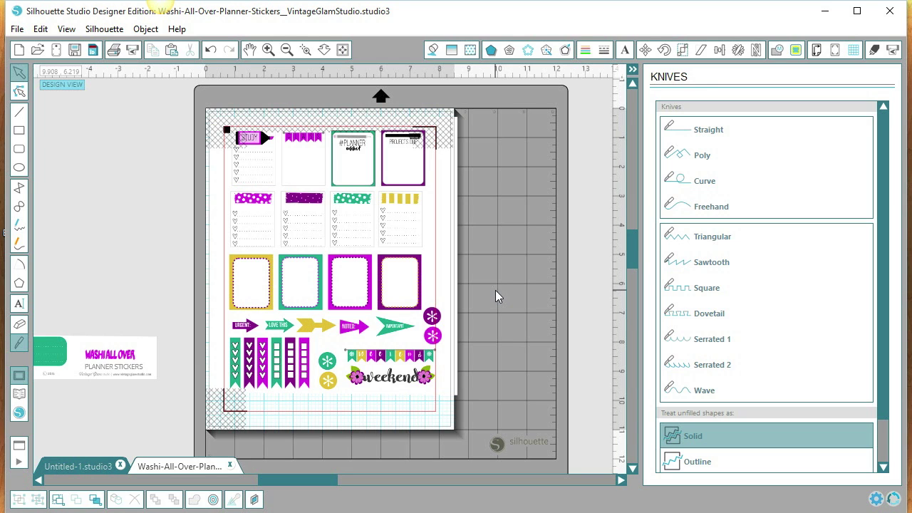
click(484, 295)
click(482, 280)
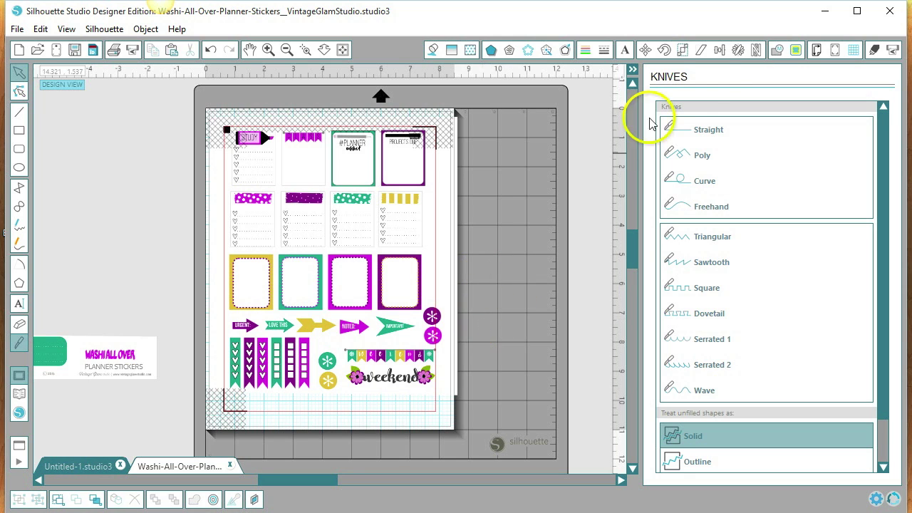
- Mark a trace area over the sticker page with high pass filter off and threshold 100%
click(796, 51)
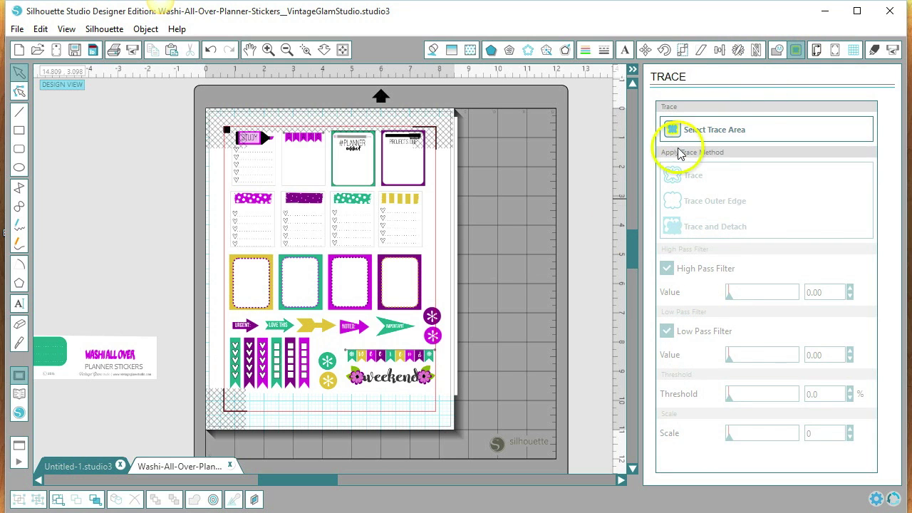
click(674, 130)
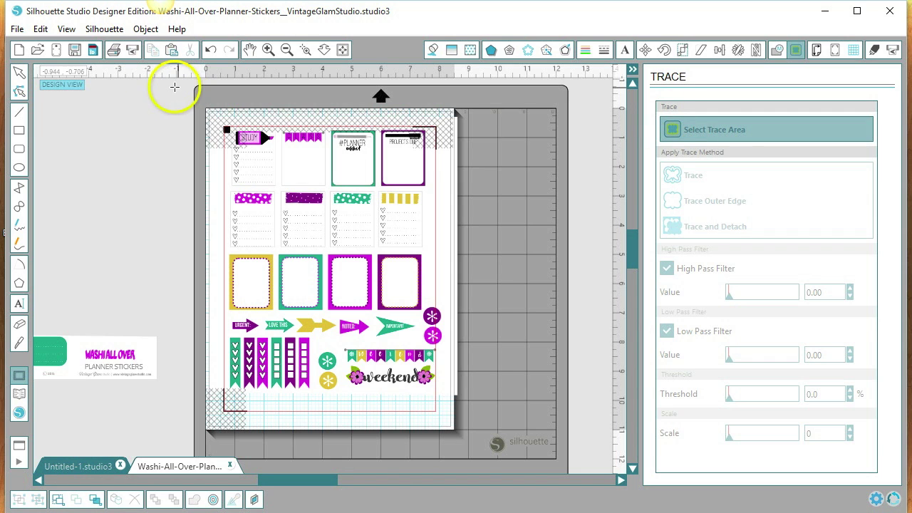
drag(171, 84, 502, 447)
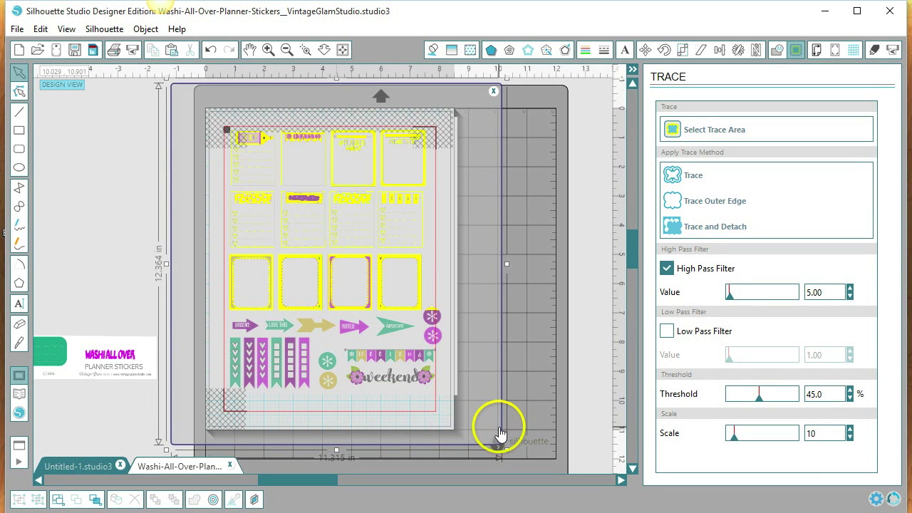
click(667, 269)
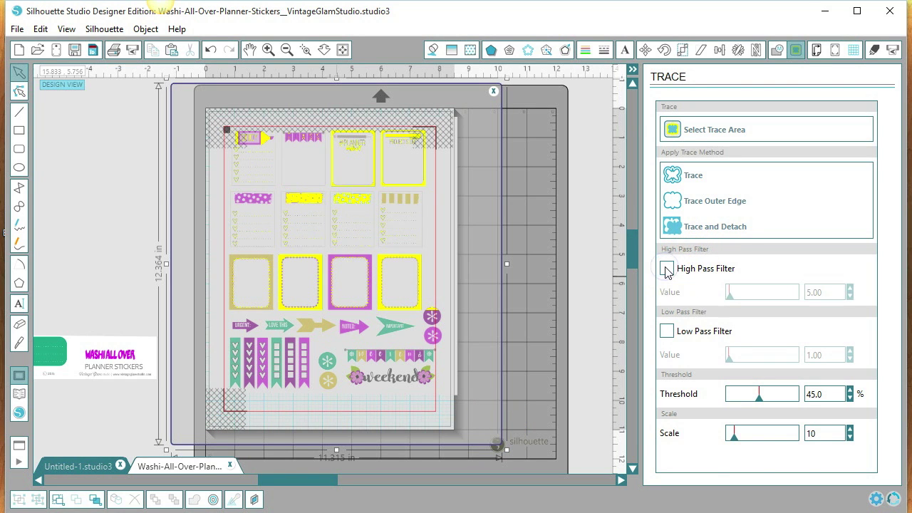
click(759, 400)
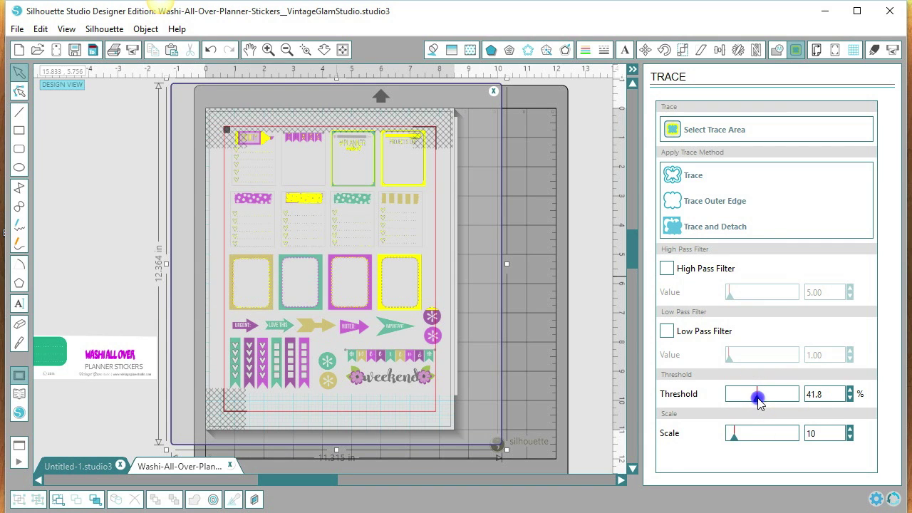
drag(759, 402, 820, 404)
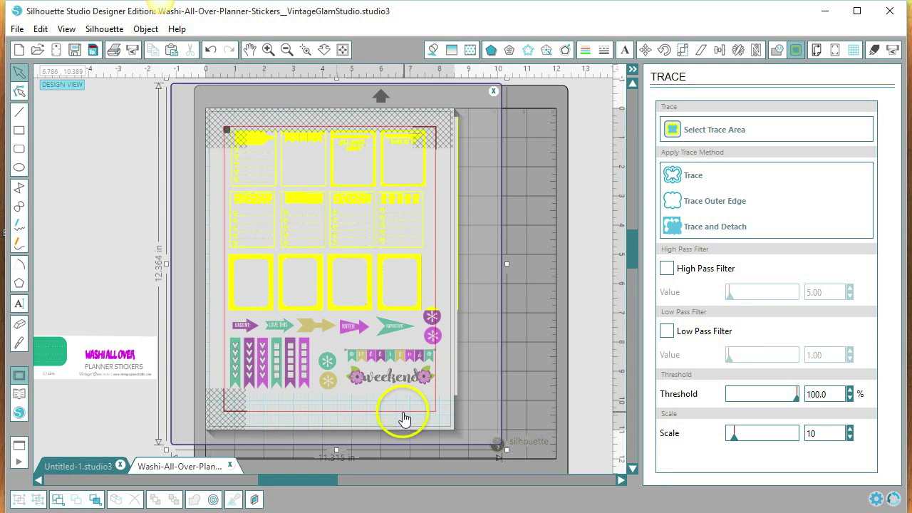
- Stretch the trace area to the page bottom and trace every sticker's outer edge
click(401, 421)
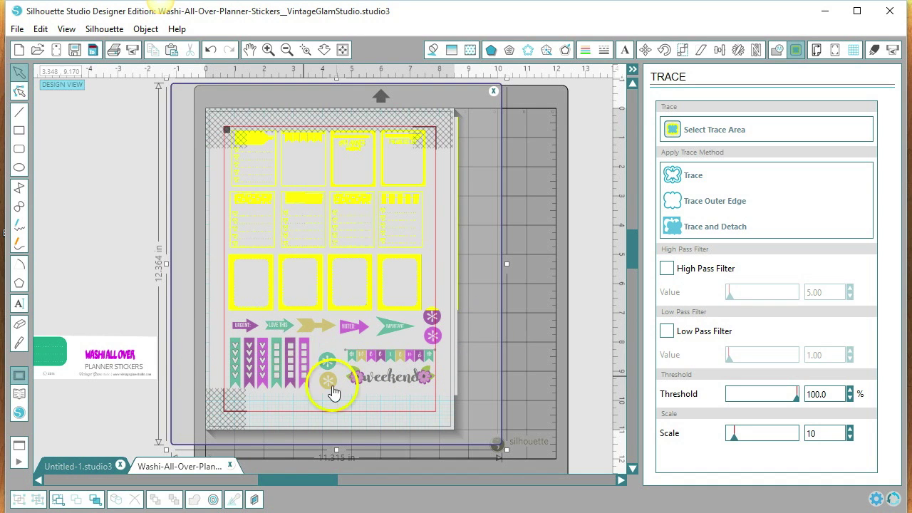
drag(337, 453, 336, 448)
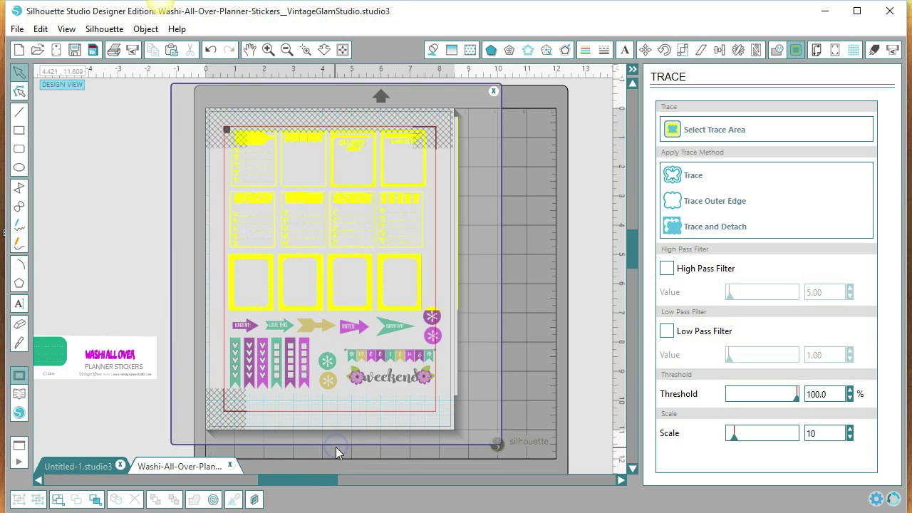
drag(351, 443, 334, 450)
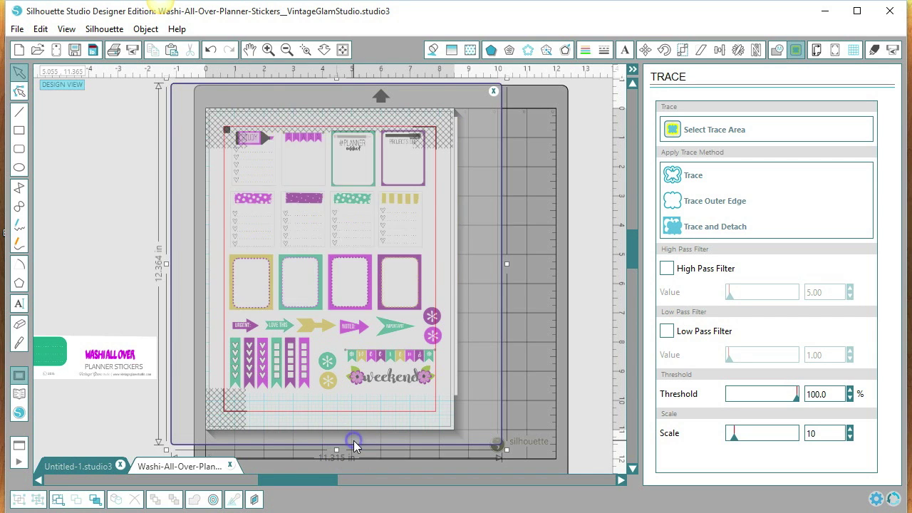
click(348, 449)
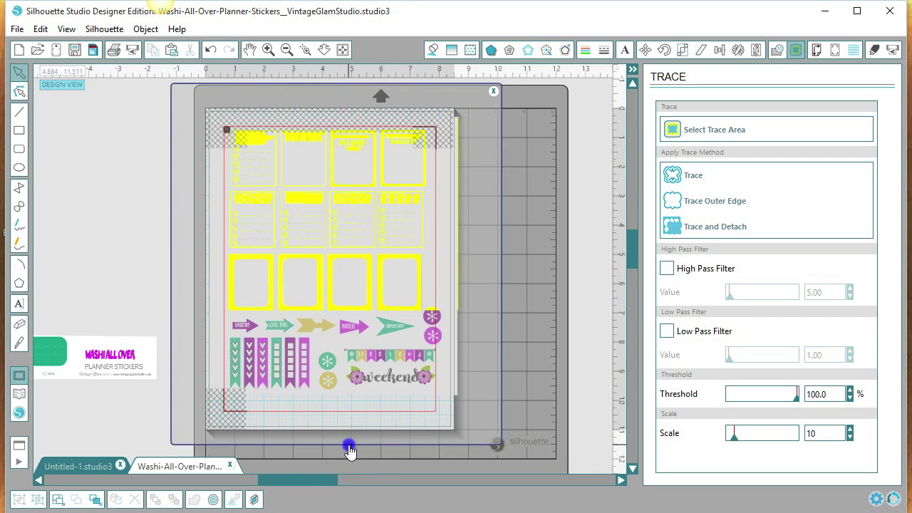
drag(338, 447, 339, 482)
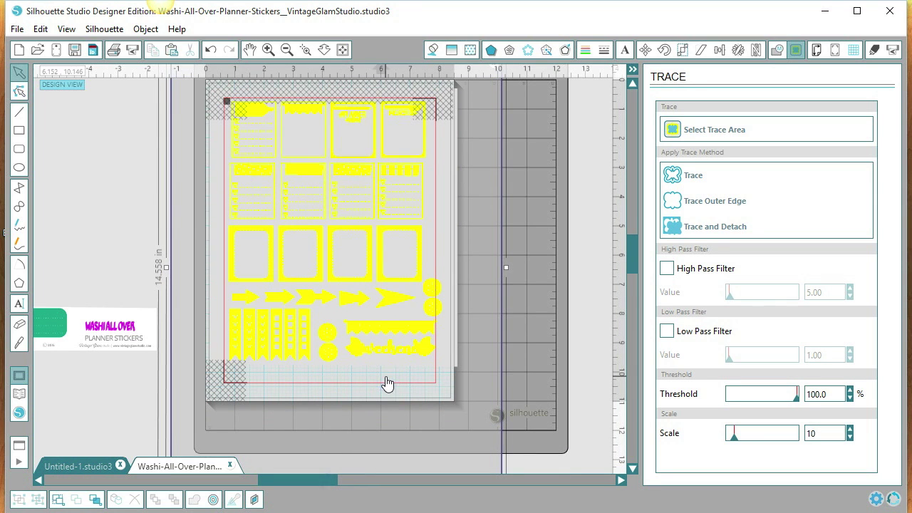
scroll(523, 345, up, 3)
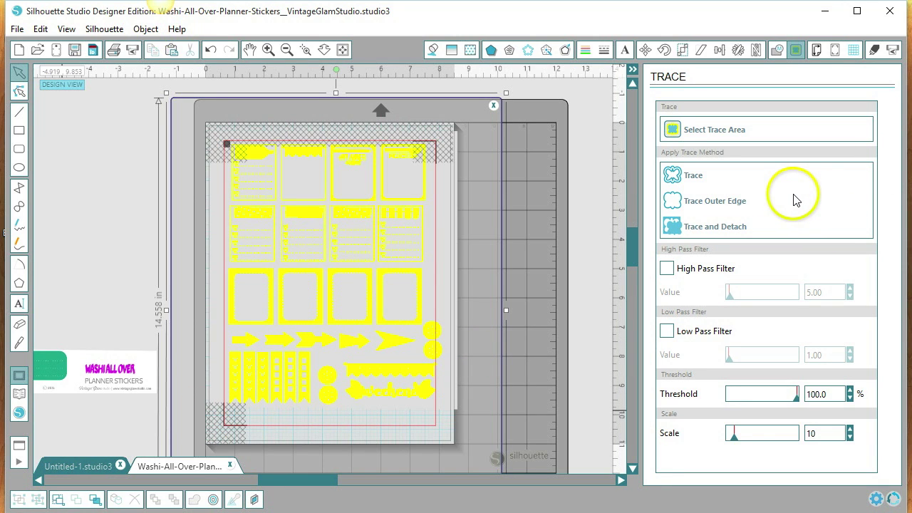
click(734, 206)
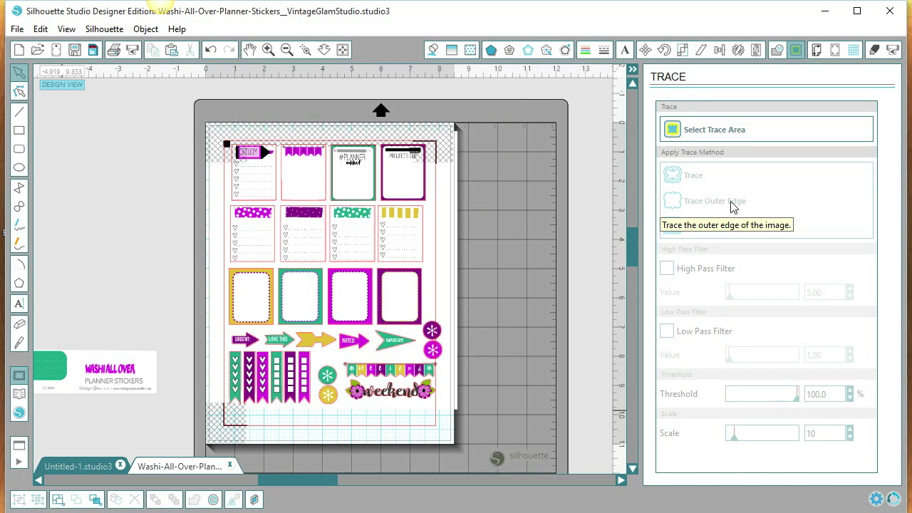
- Zoom in on the traced sheet, shifting the sticker group right and back
click(536, 322)
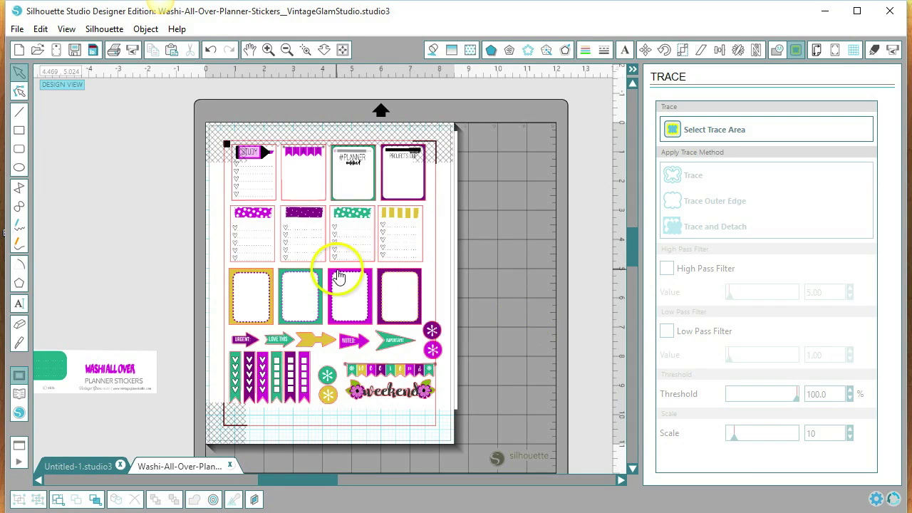
click(268, 49)
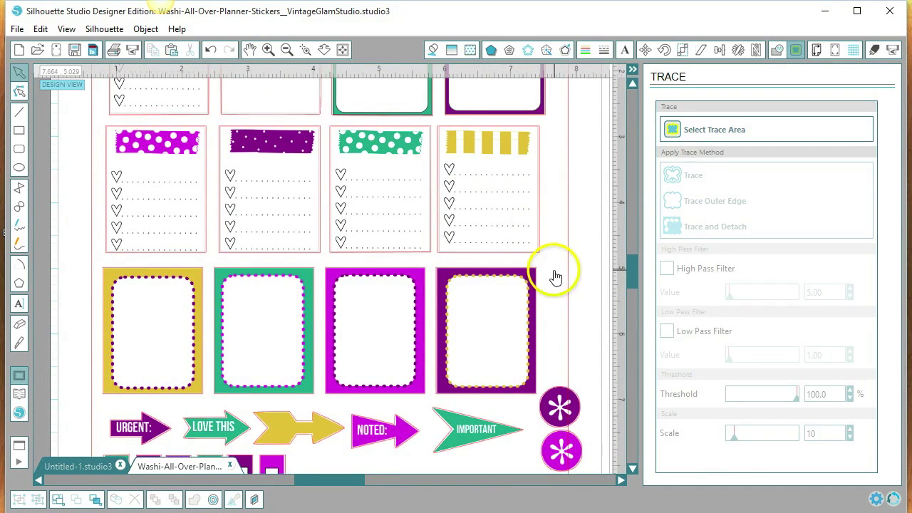
drag(554, 274, 614, 280)
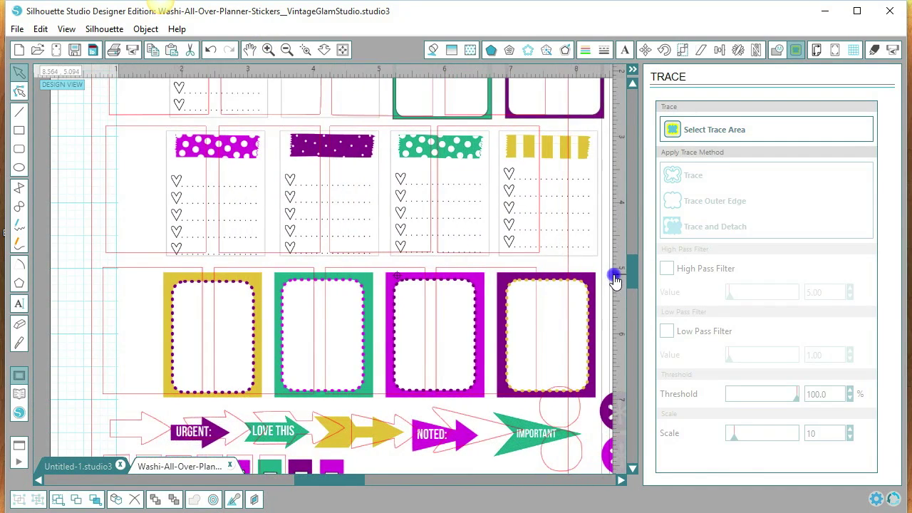
mouse_move(614, 280)
mouse_down()
mouse_move(580, 235)
mouse_move(553, 261)
mouse_move(556, 277)
mouse_up()
- Scroll down and back up the sheet to check cut lines around every sticker
scroll(566, 275, down, 1)
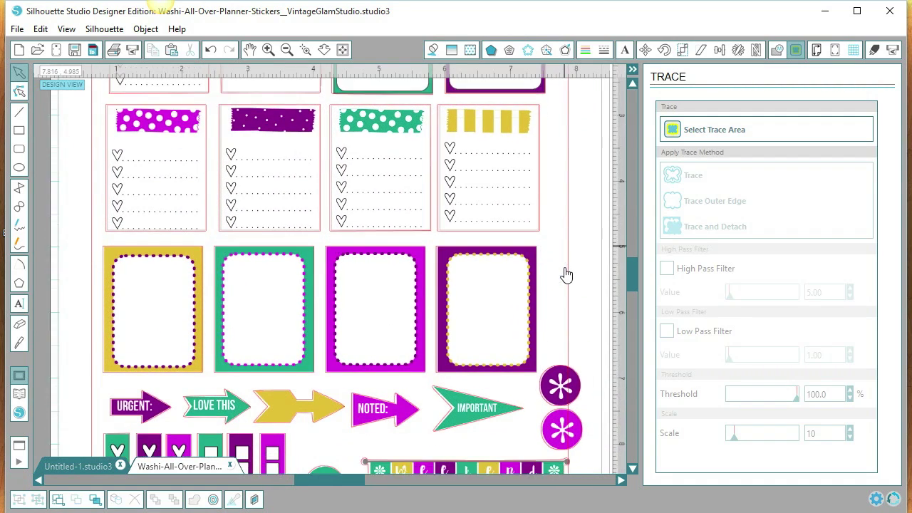
scroll(566, 275, down, 2)
scroll(565, 275, down, 2)
scroll(566, 276, down, 1)
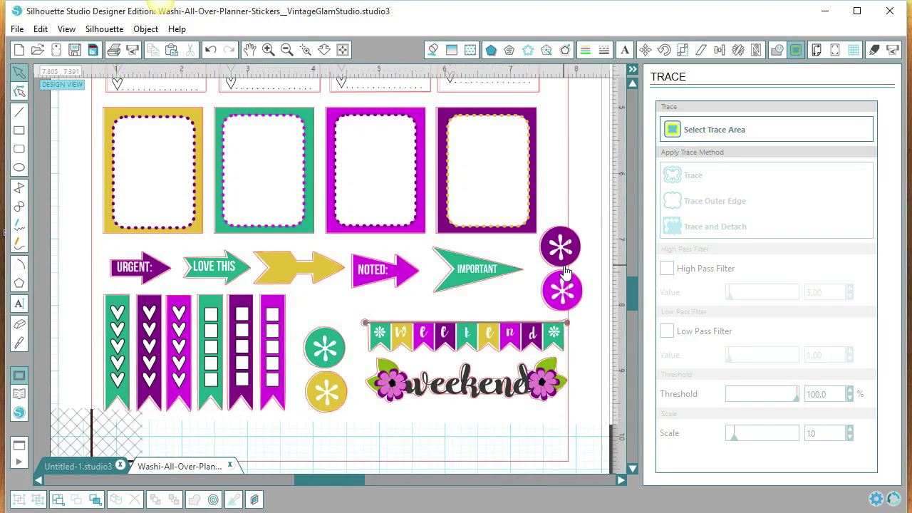
scroll(566, 272, down, 1)
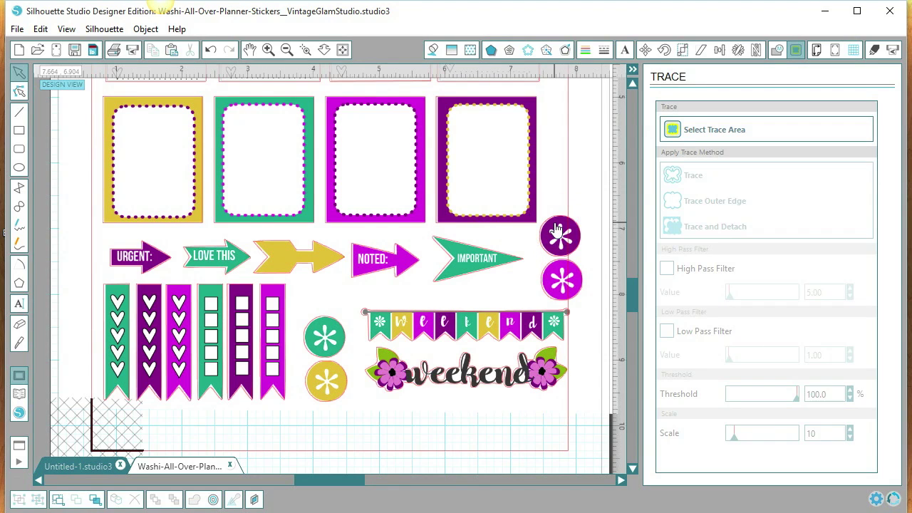
scroll(558, 228, up, 3)
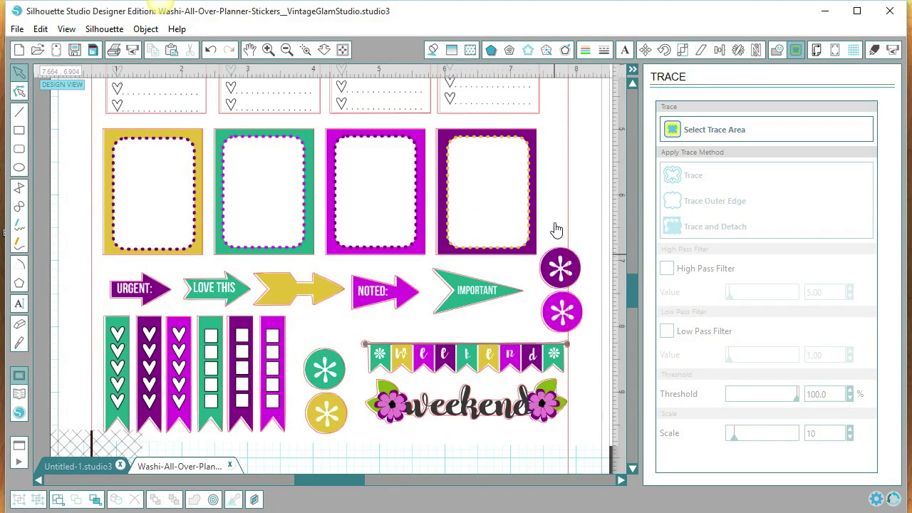
scroll(556, 229, up, 5)
scroll(557, 229, up, 5)
scroll(557, 229, up, 5)
scroll(556, 229, up, 5)
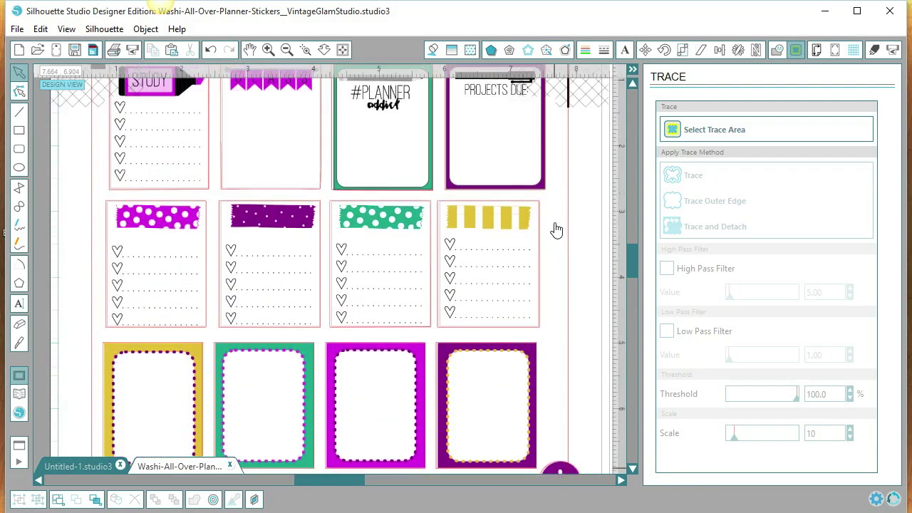
scroll(556, 230, up, 3)
scroll(557, 229, up, 3)
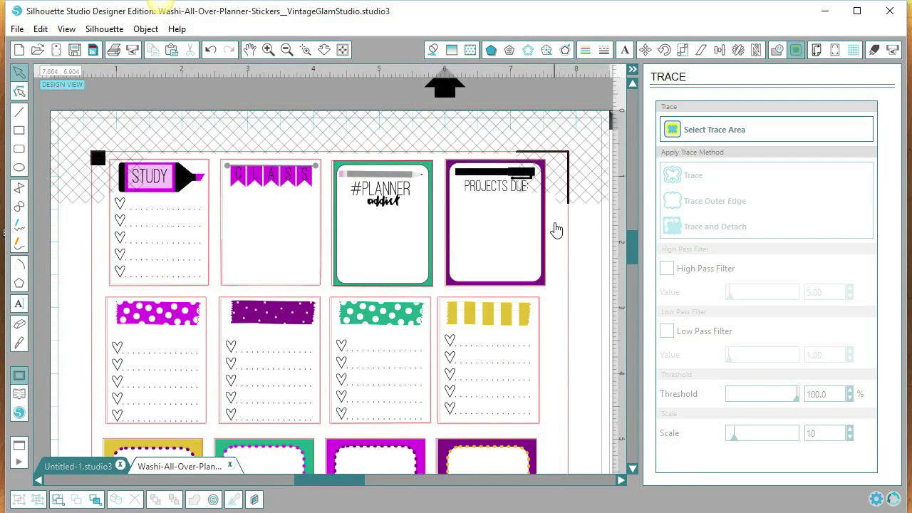